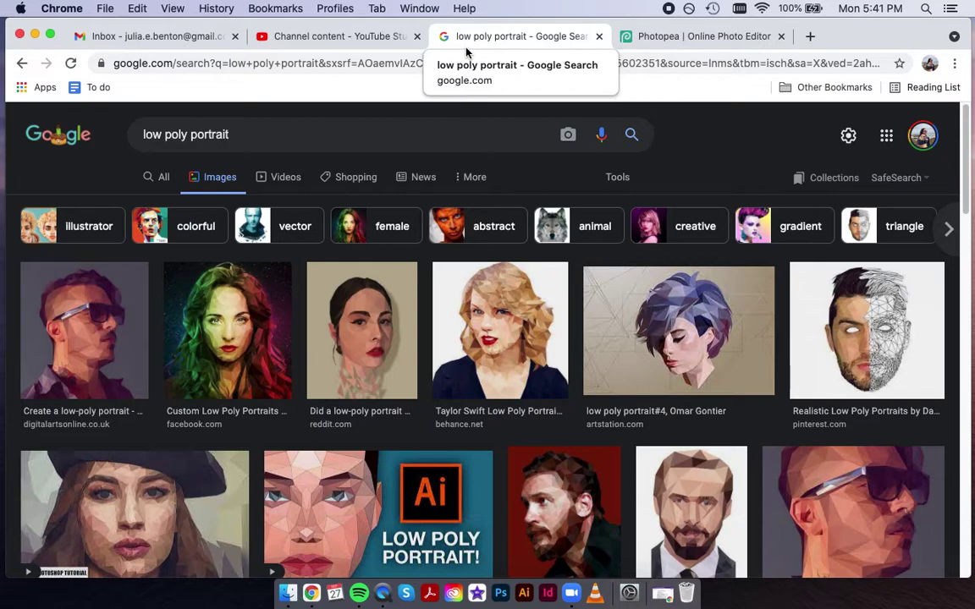
Switch to Photopea and draw a closed four-sided Pen shape on the cheetah's fur between the inner eye corner and nose bridge.
{"action": "left_click", "coordinate": [701, 37]}
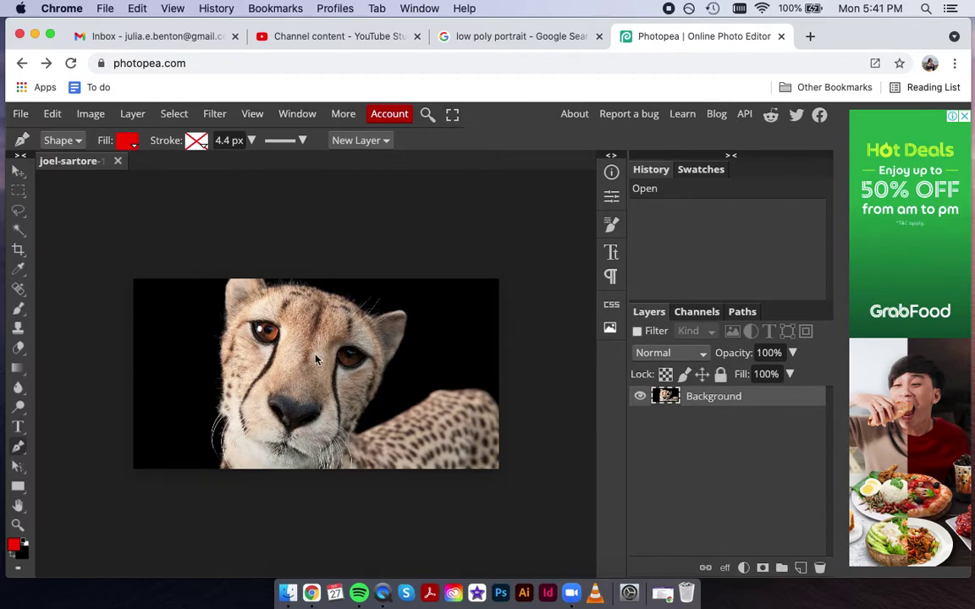
{"action": "scroll", "coordinate": [314, 360], "scroll_direction": "up", "scroll_amount": 10}
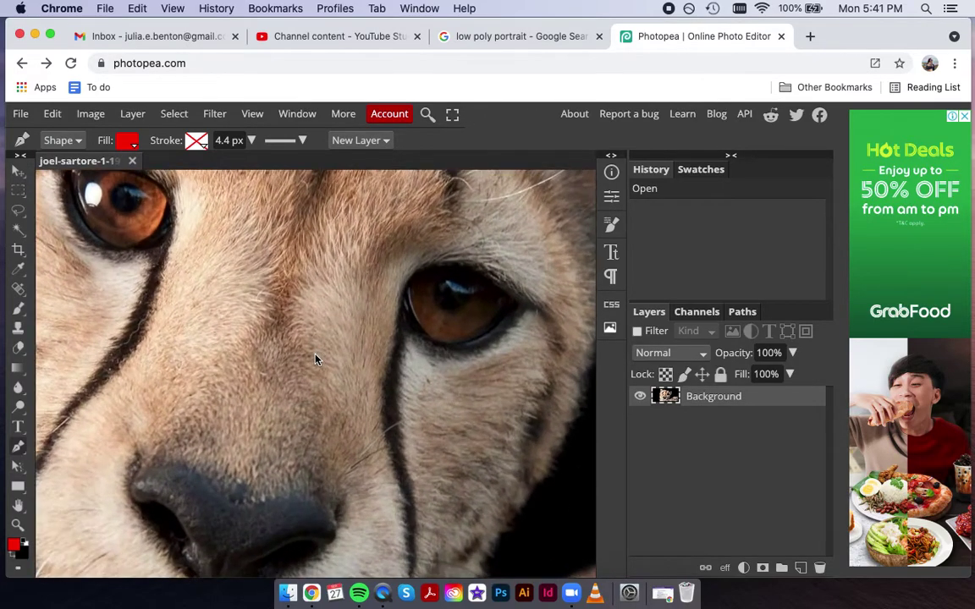
{"action": "scroll", "coordinate": [373, 388], "scroll_direction": "up", "scroll_amount": 5}
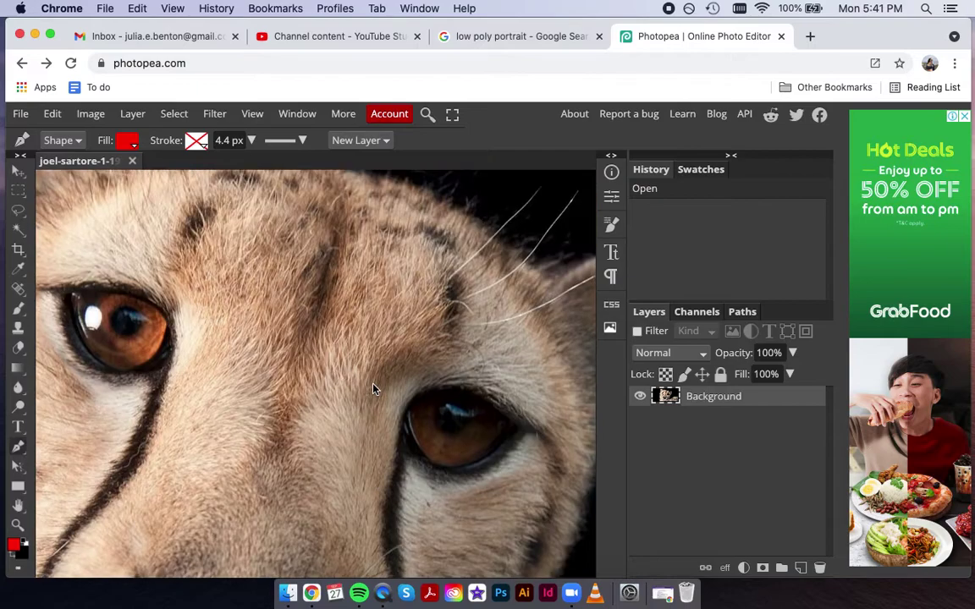
{"action": "scroll", "coordinate": [254, 262], "scroll_direction": "down", "scroll_amount": 4}
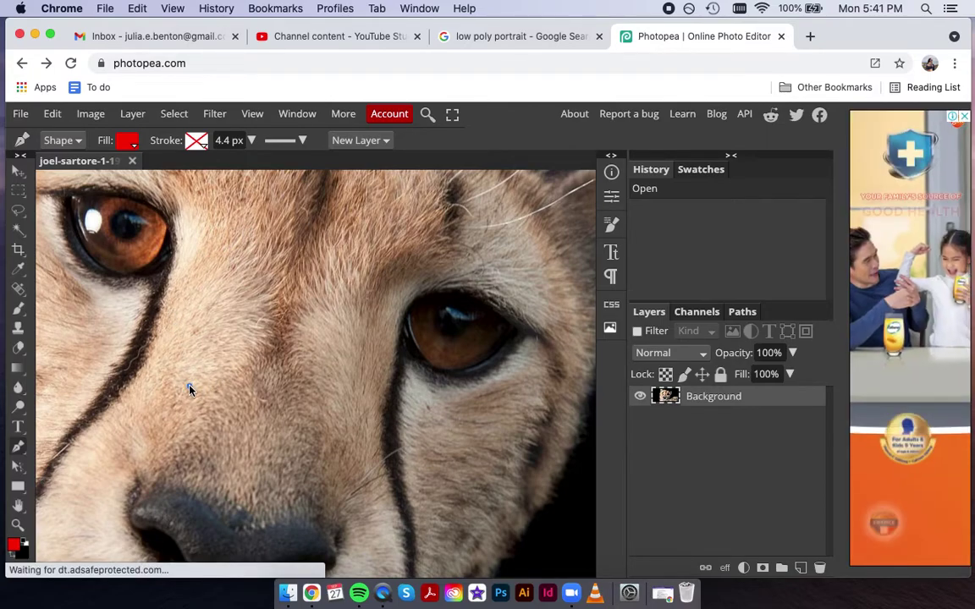
{"action": "left_click", "coordinate": [190, 388]}
{"action": "left_click", "coordinate": [265, 344]}
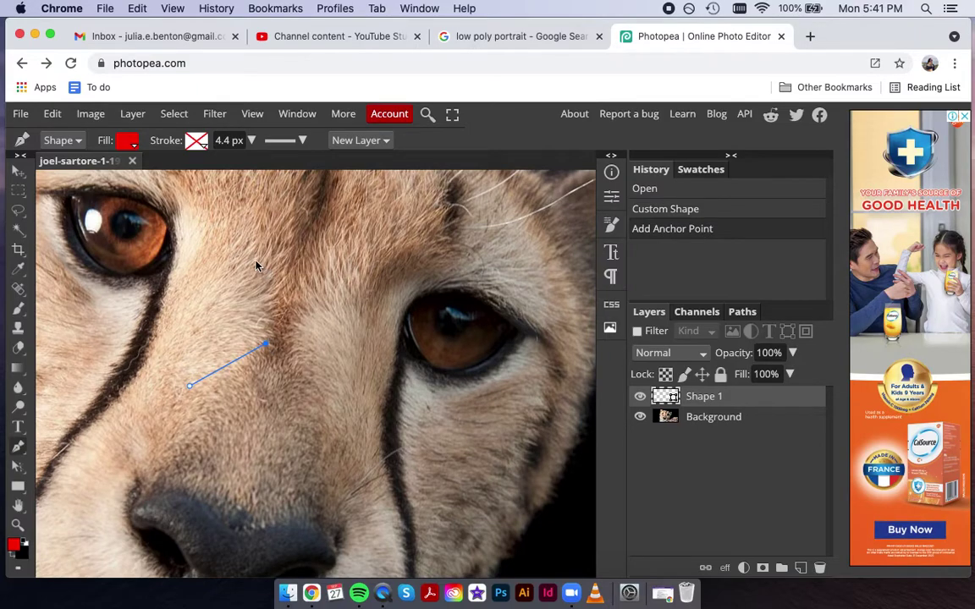
{"action": "left_click", "coordinate": [254, 262]}
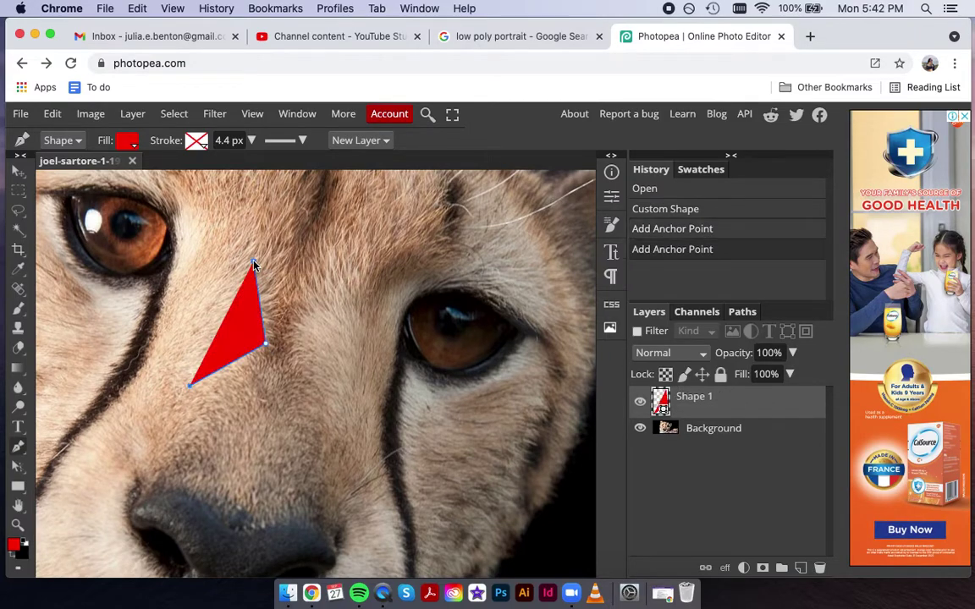
{"action": "left_click", "coordinate": [176, 331]}
{"action": "left_click", "coordinate": [189, 388]}
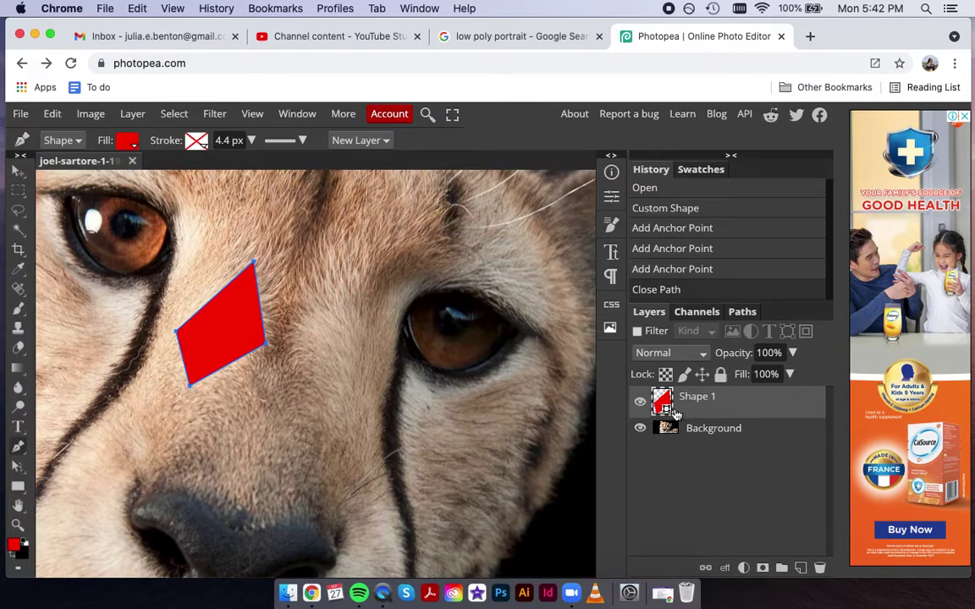
Hide the red shape, sample the fur inside its outline to set its fill to e2cab0, and show it again.
{"action": "left_click", "coordinate": [639, 402]}
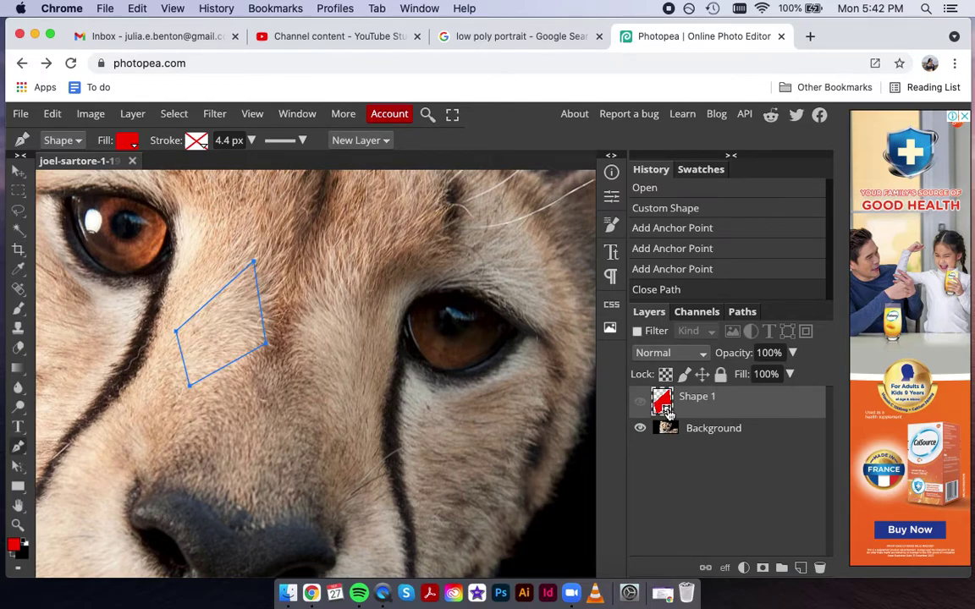
{"action": "double_click", "coordinate": [664, 410]}
{"action": "left_click_drag", "start_coordinate": [331, 226], "coordinate": [554, 200]}
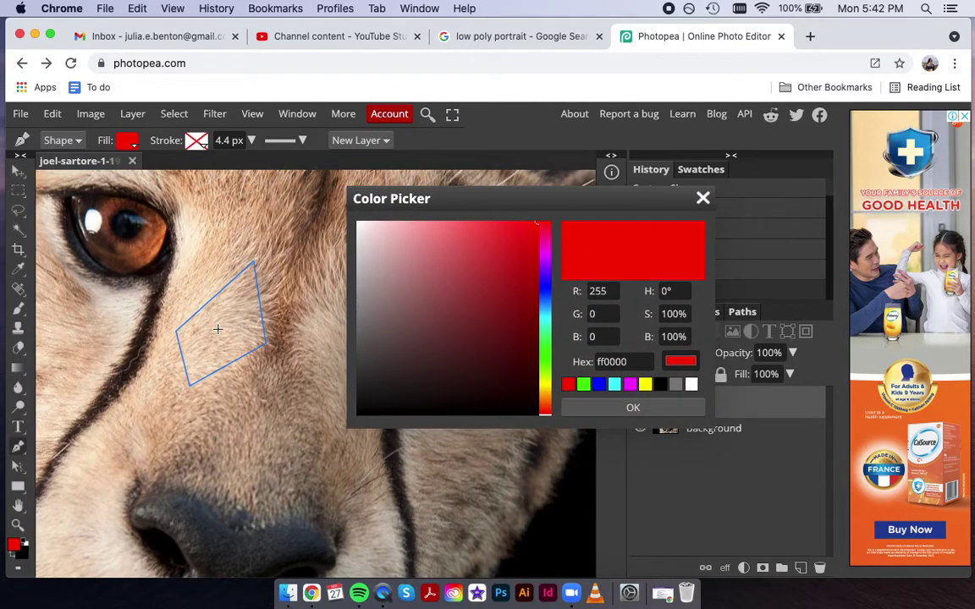
{"action": "left_click", "coordinate": [217, 328]}
{"action": "left_click", "coordinate": [223, 335]}
{"action": "left_click", "coordinate": [227, 343]}
{"action": "left_click", "coordinate": [227, 337]}
{"action": "left_click", "coordinate": [227, 332]}
{"action": "left_click", "coordinate": [226, 335]}
{"action": "left_click", "coordinate": [221, 323]}
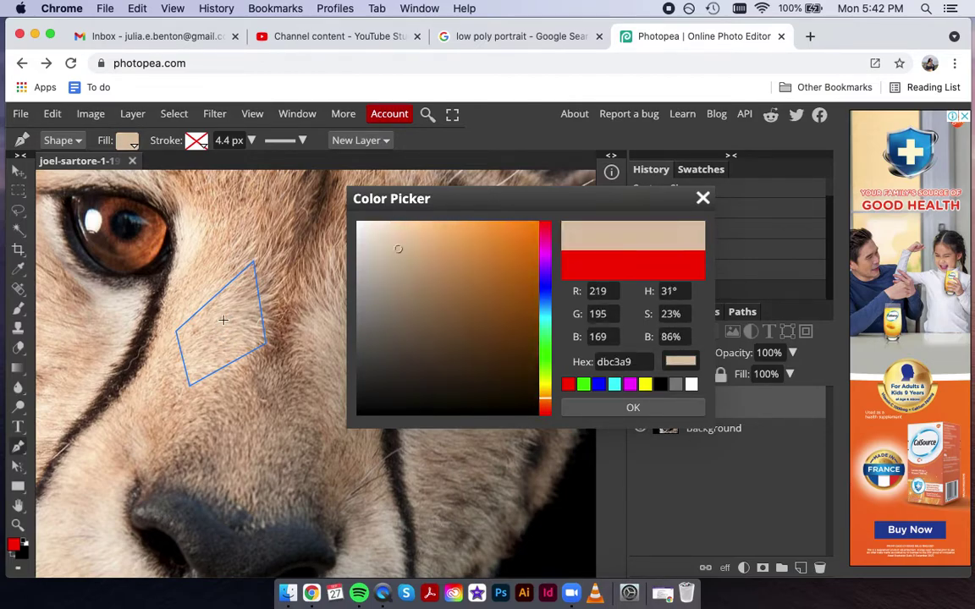
{"action": "left_click", "coordinate": [231, 322]}
{"action": "left_click", "coordinate": [226, 322]}
{"action": "left_click", "coordinate": [226, 322]}
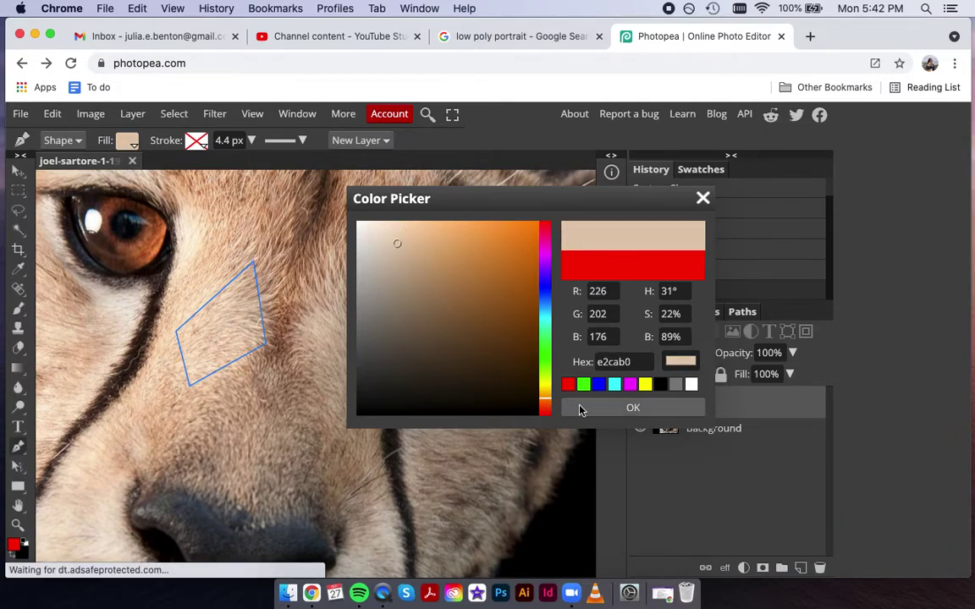
{"action": "left_click", "coordinate": [580, 410]}
{"action": "left_click", "coordinate": [641, 403]}
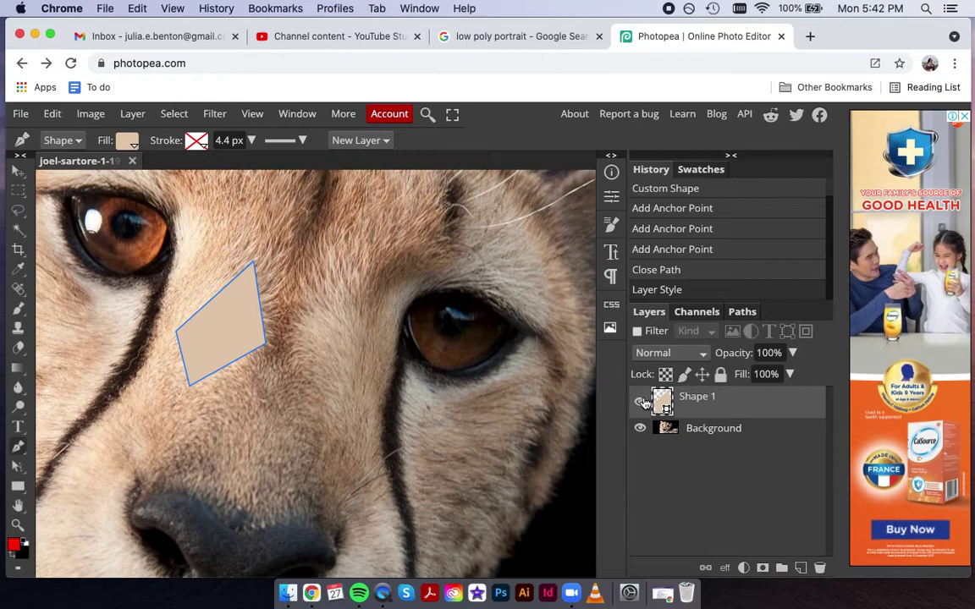
Rename the shape's layer to "above nose, left".
{"action": "double_click", "coordinate": [695, 400]}
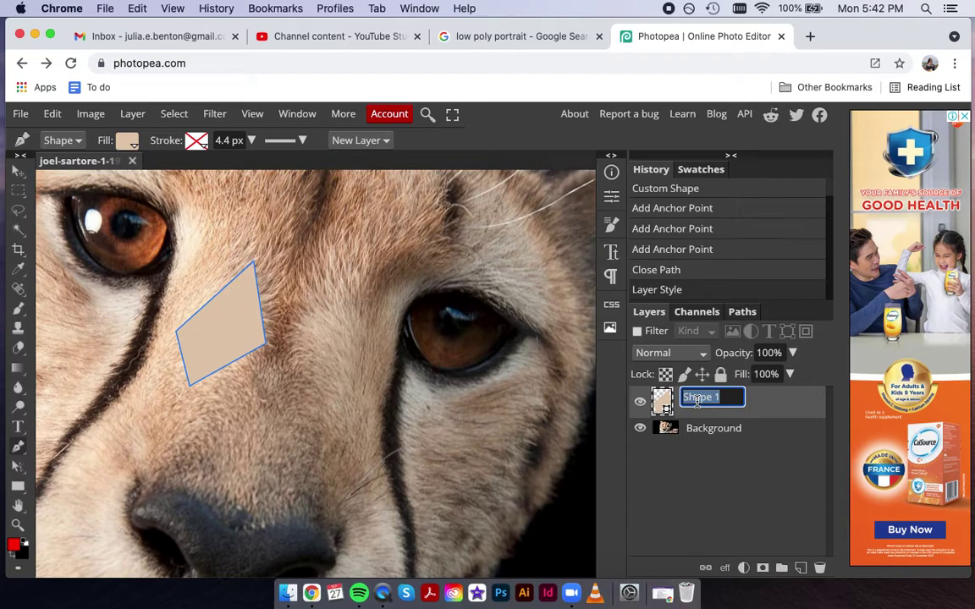
{"action": "type", "text": "ab"}
{"action": "type", "text": "ove nose,"}
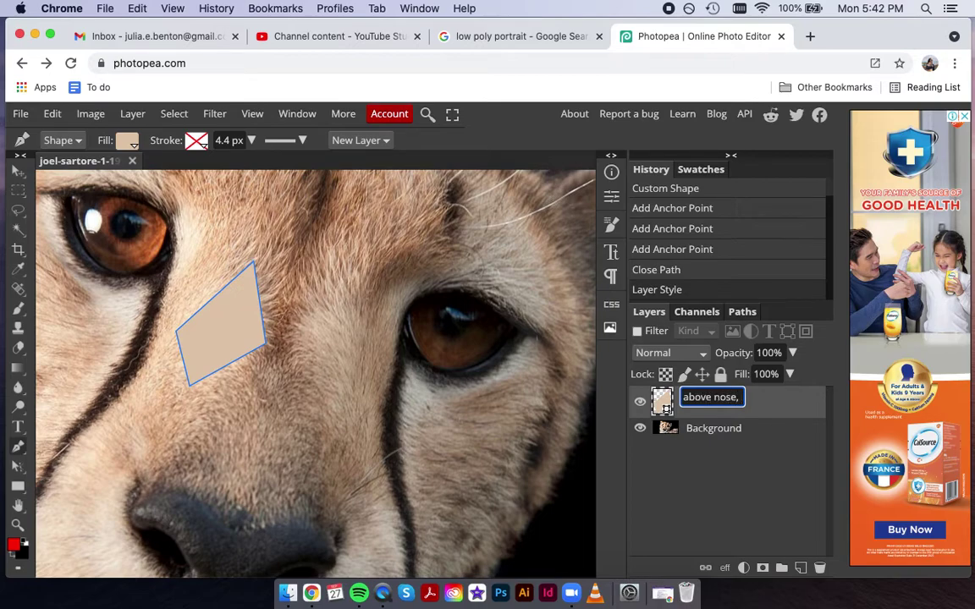
{"action": "type", "text": " left"}
{"action": "key", "text": "Return"}
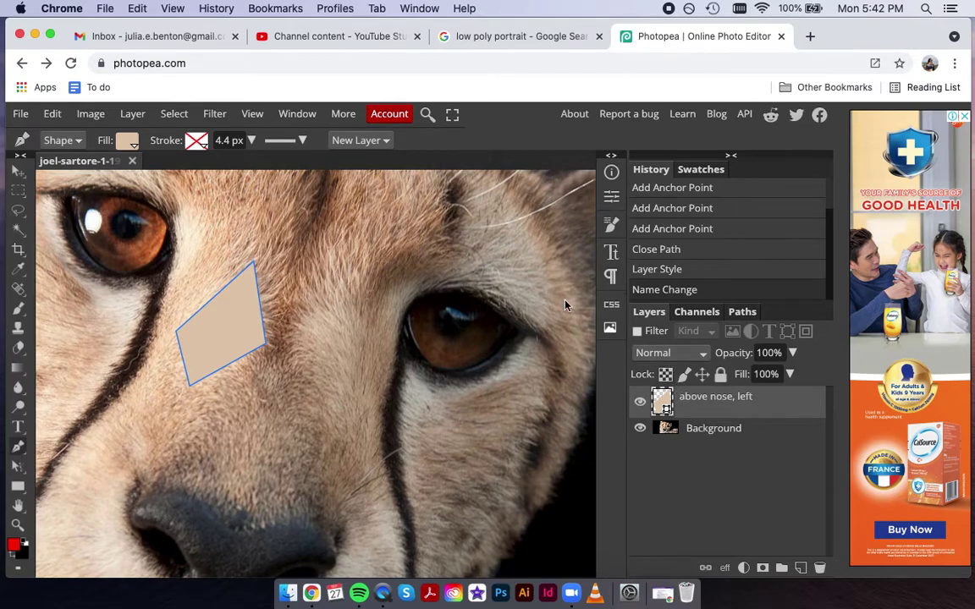
Draw a second closed four-sided Pen shape directly above the Background layer, sharing the first polygon's upper edge.
{"action": "left_click", "coordinate": [726, 434]}
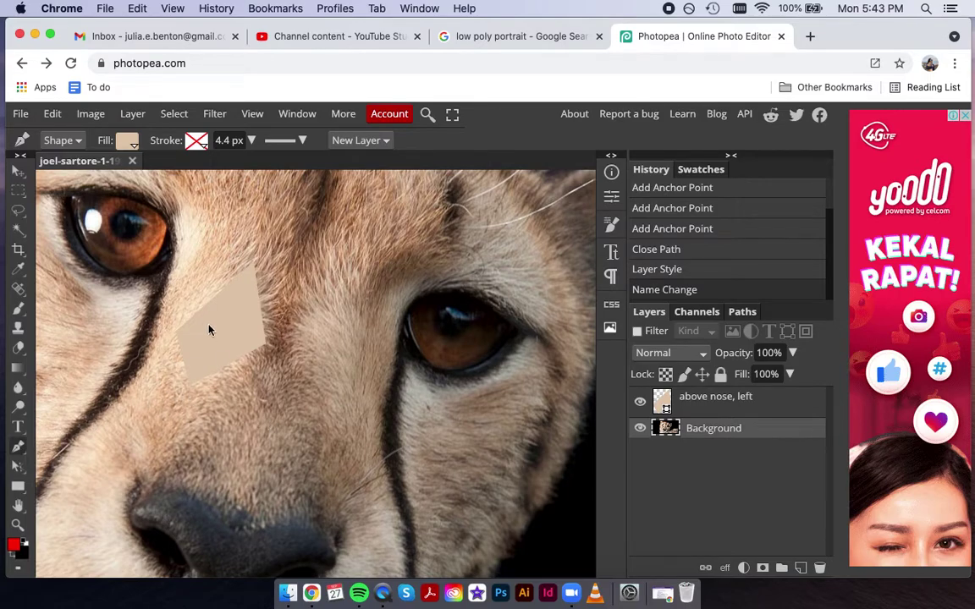
{"action": "left_click", "coordinate": [178, 330]}
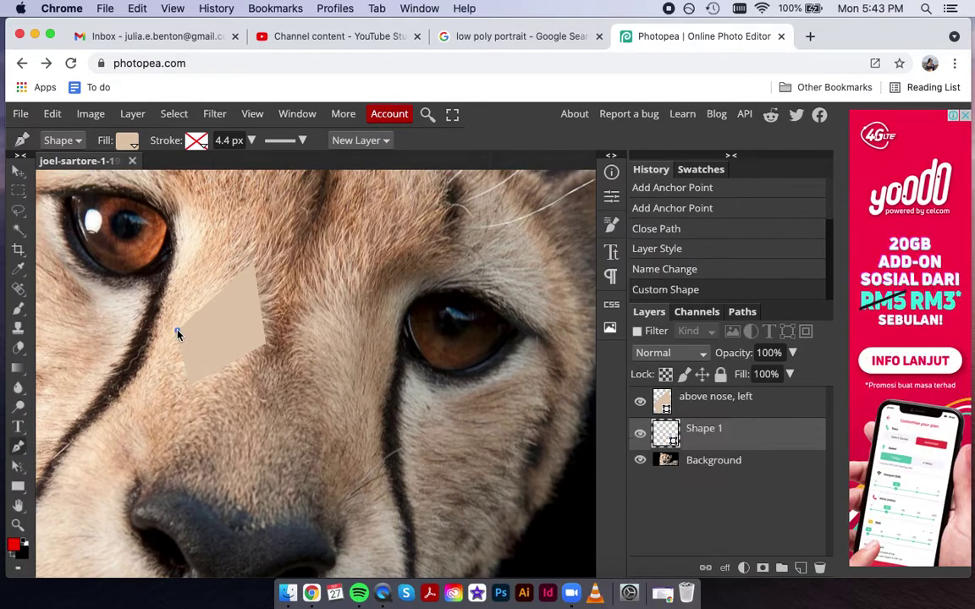
{"action": "left_click", "coordinate": [183, 294]}
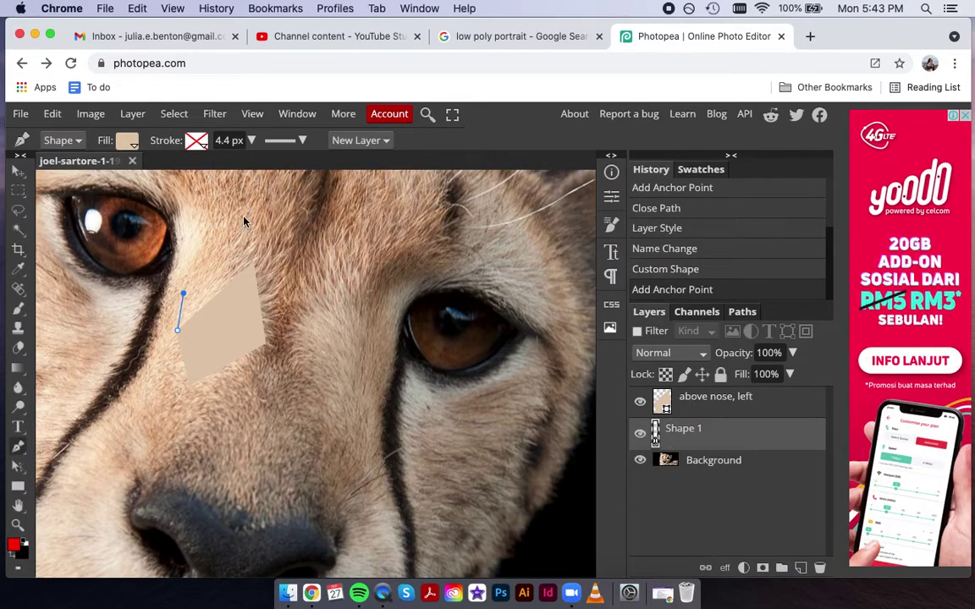
{"action": "left_click", "coordinate": [243, 217]}
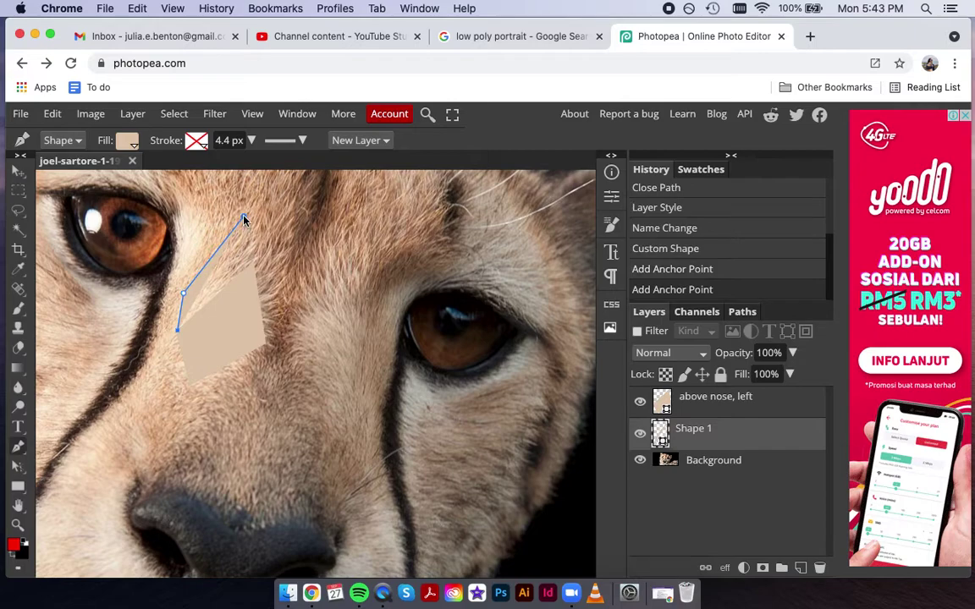
{"action": "left_click", "coordinate": [255, 263]}
{"action": "left_click", "coordinate": [178, 330]}
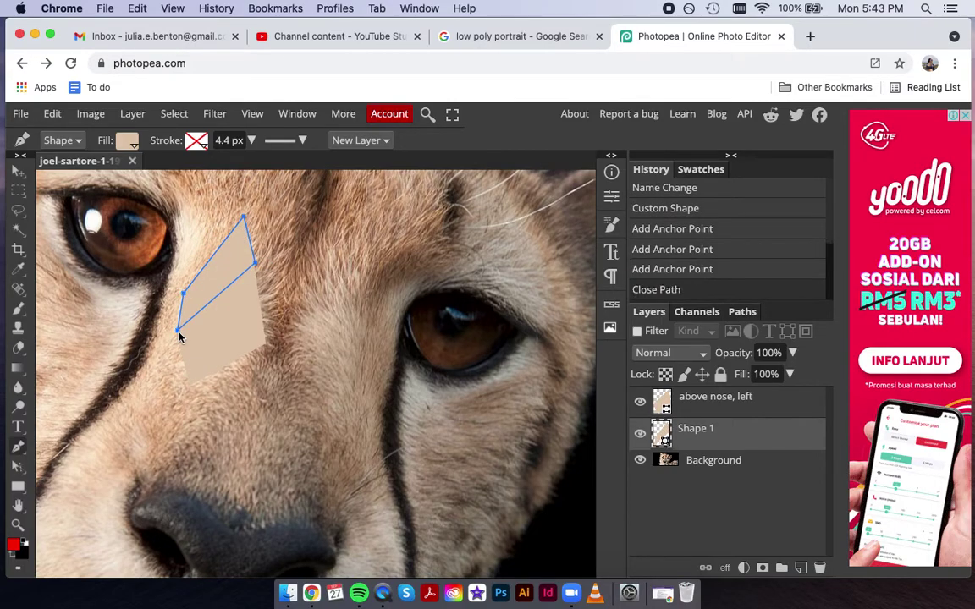
Hide the second shape, sample the light fur beneath it to set its fill to ffe5c7, and show it again.
{"action": "left_click", "coordinate": [638, 435]}
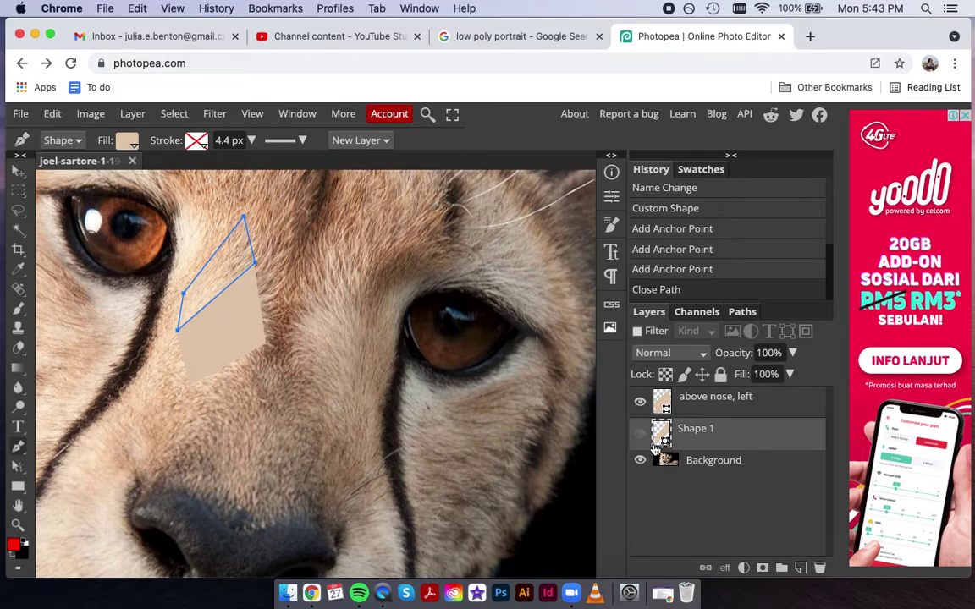
{"action": "double_click", "coordinate": [663, 434]}
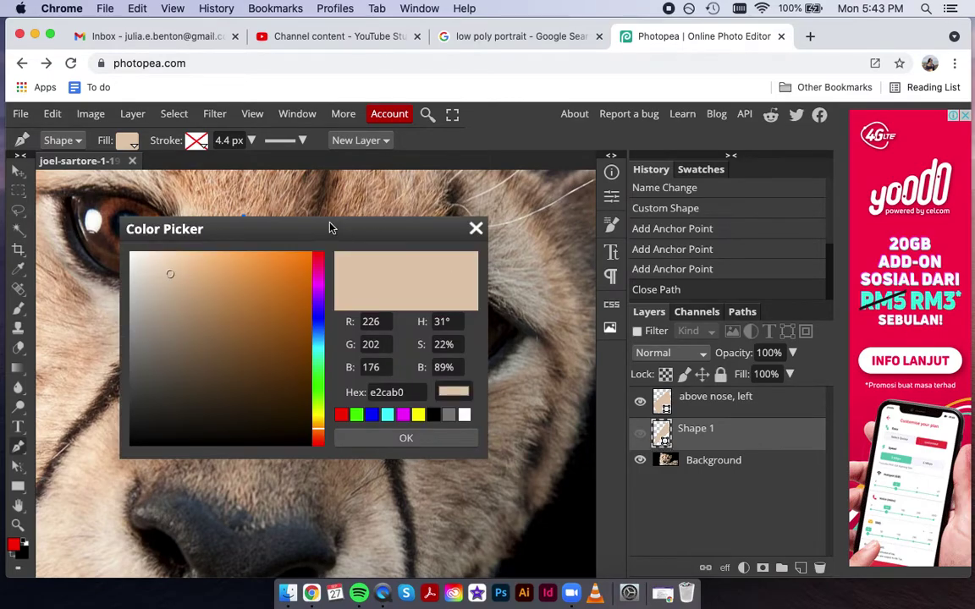
{"action": "left_click_drag", "start_coordinate": [290, 237], "coordinate": [575, 184]}
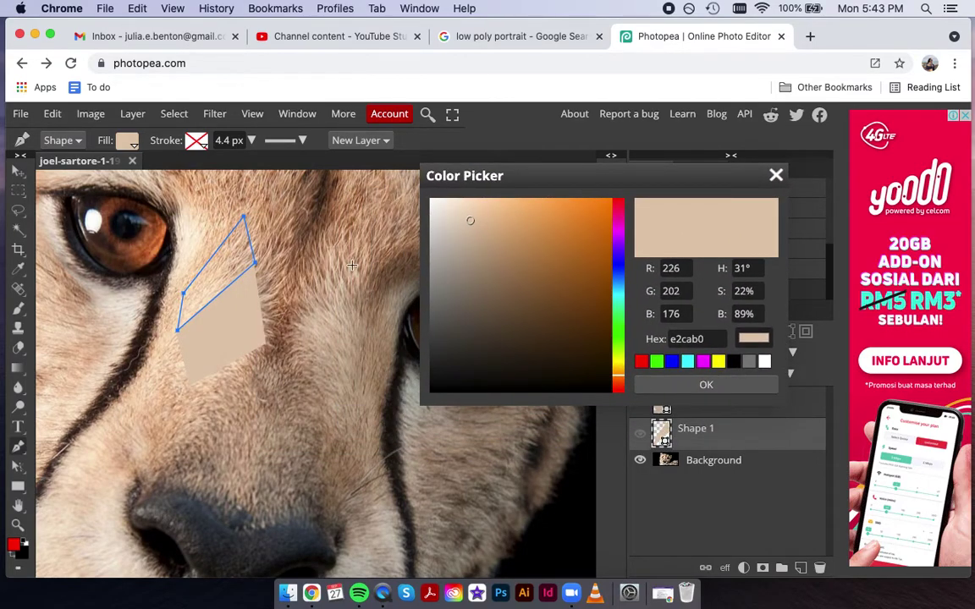
{"action": "left_click", "coordinate": [211, 280]}
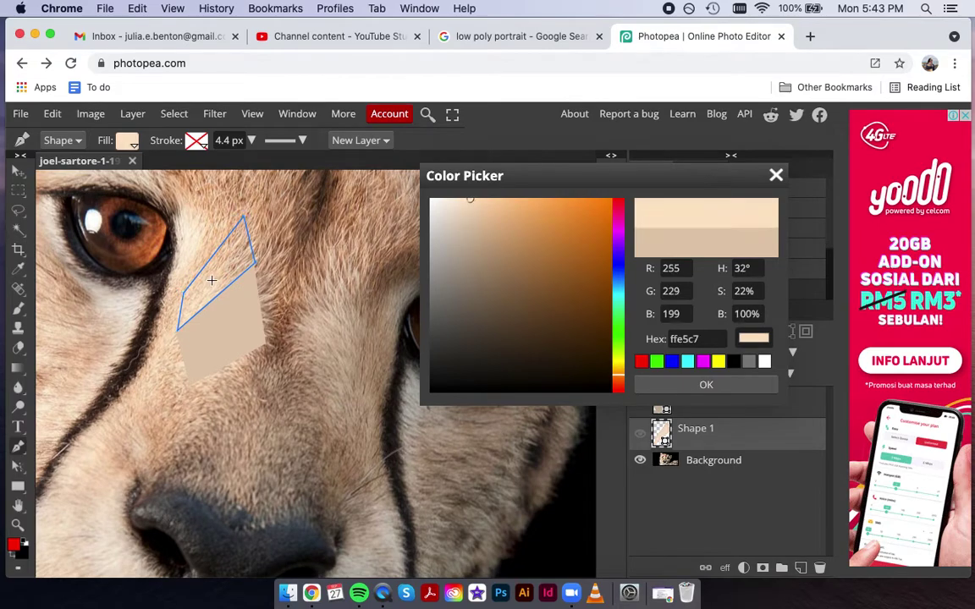
{"action": "left_click", "coordinate": [702, 386]}
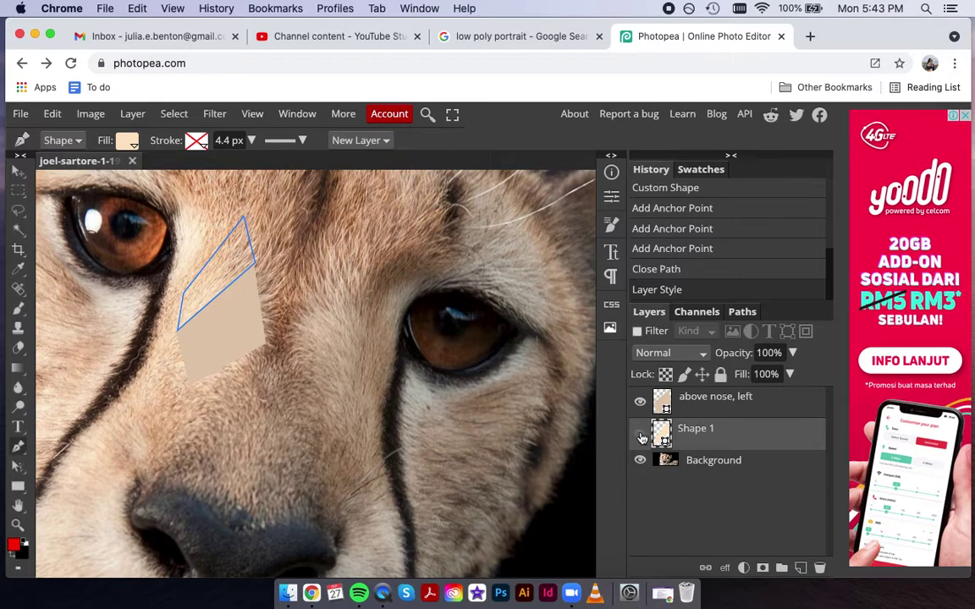
Select the Background layer and toggle its visibility off and on to inspect the two polygons without the photo.
{"action": "left_click", "coordinate": [719, 464]}
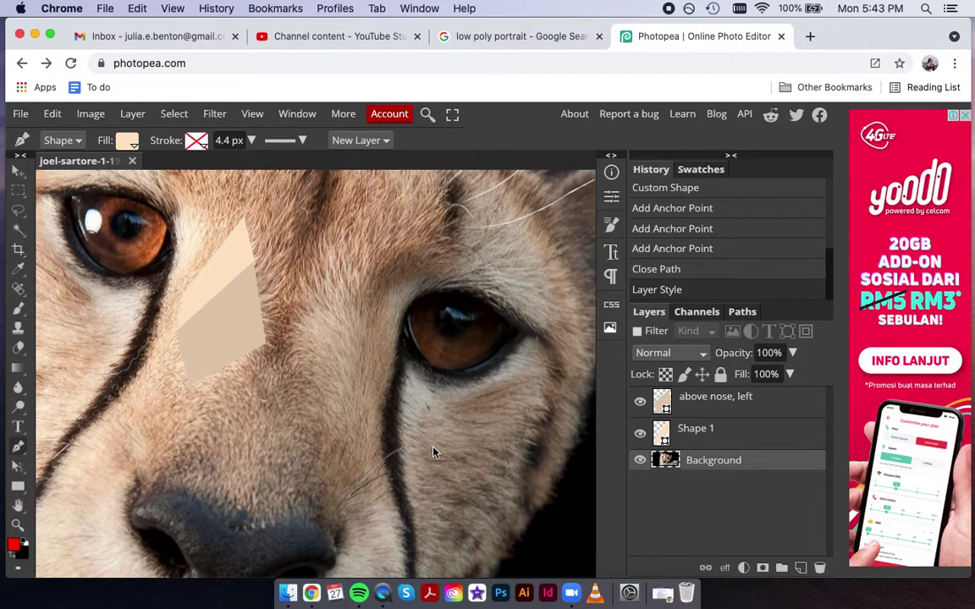
{"action": "key", "text": "super+minus"}
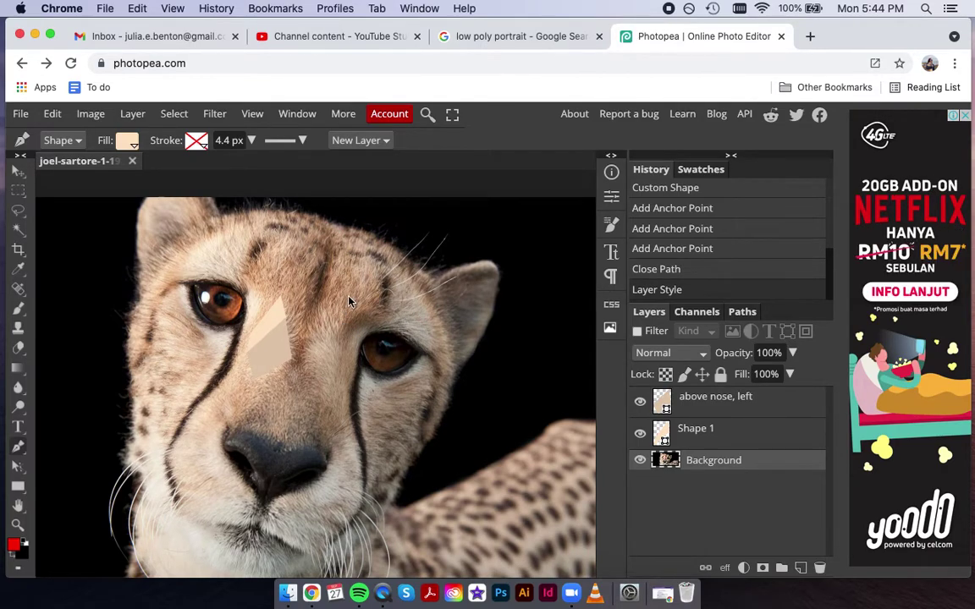
{"action": "left_click", "coordinate": [640, 463]}
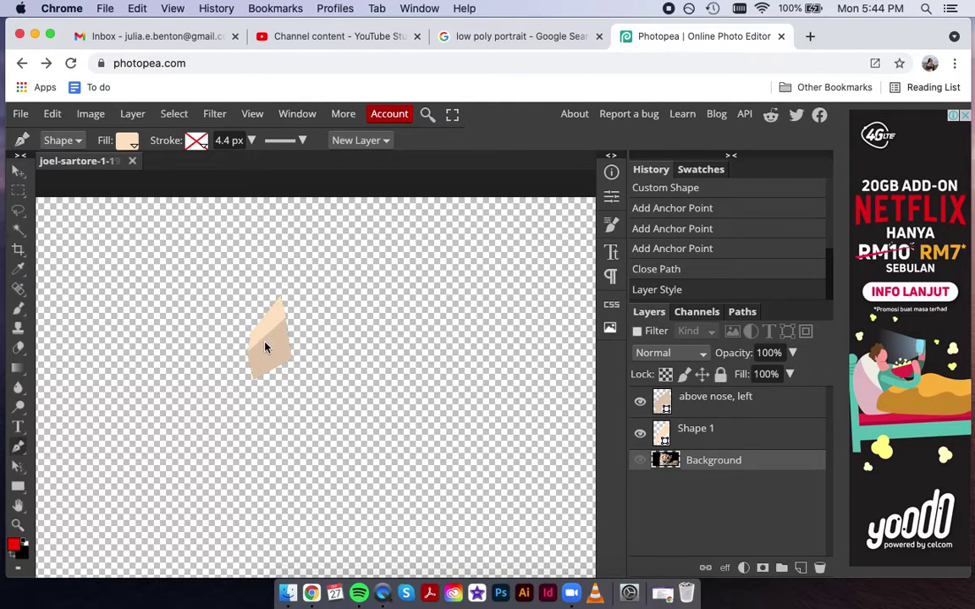
{"action": "left_click", "coordinate": [640, 461]}
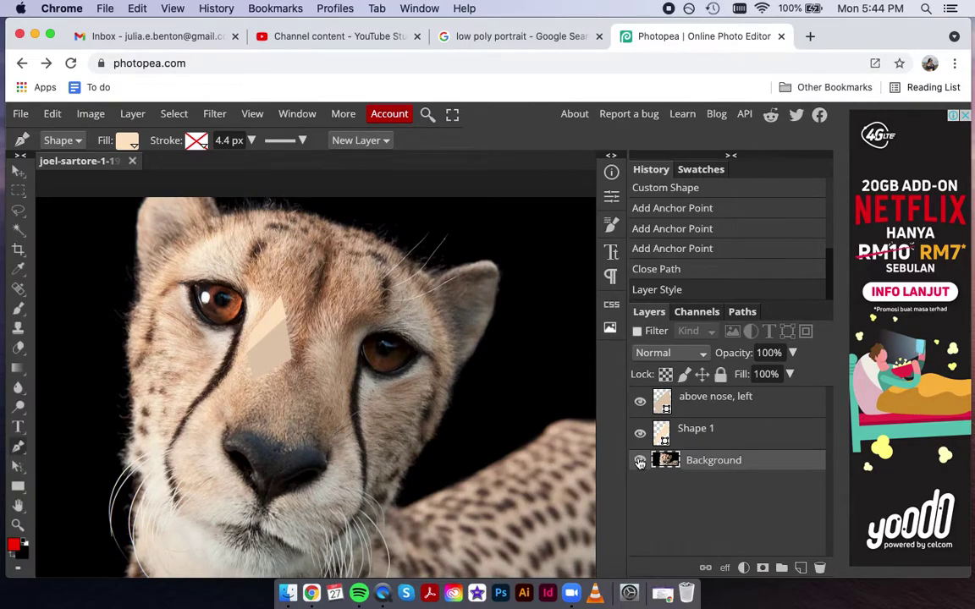